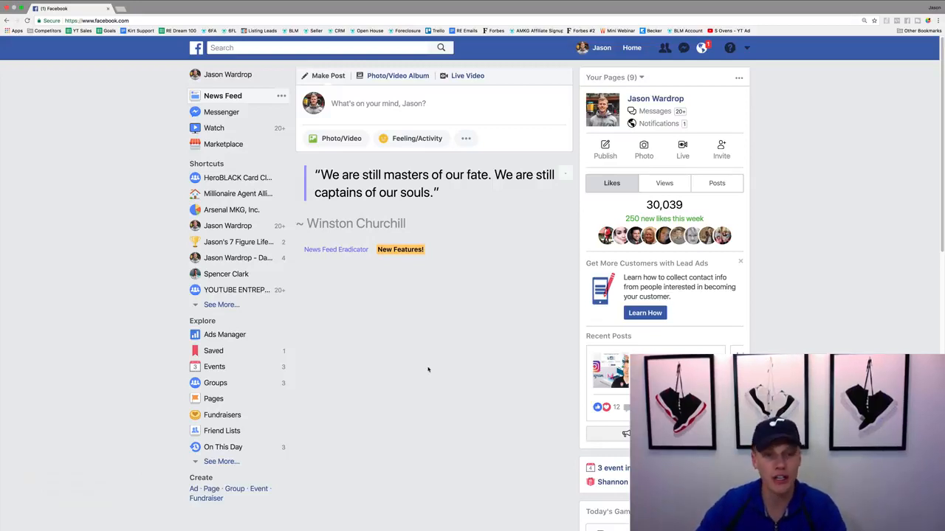
Open Ads Manager and find the Audiences tool by searching for "aud"
click(221, 336)
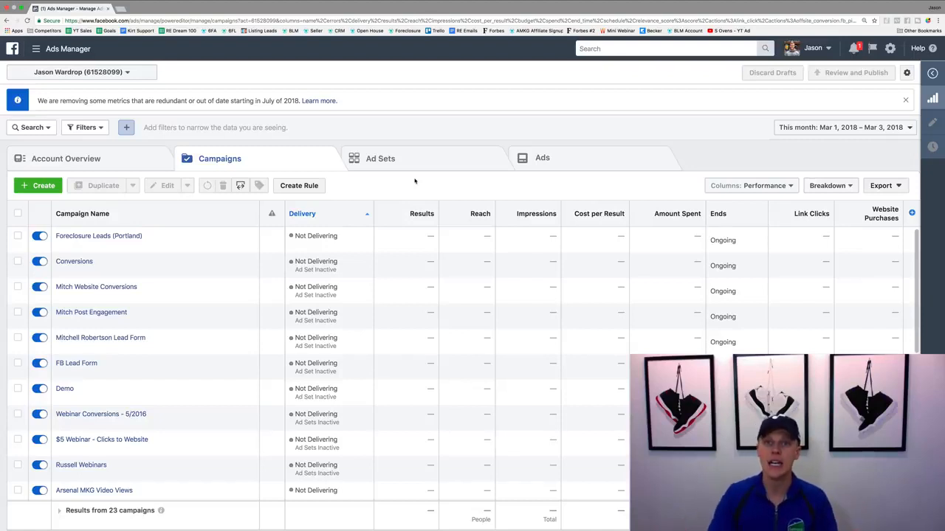
click(665, 48)
text(a)
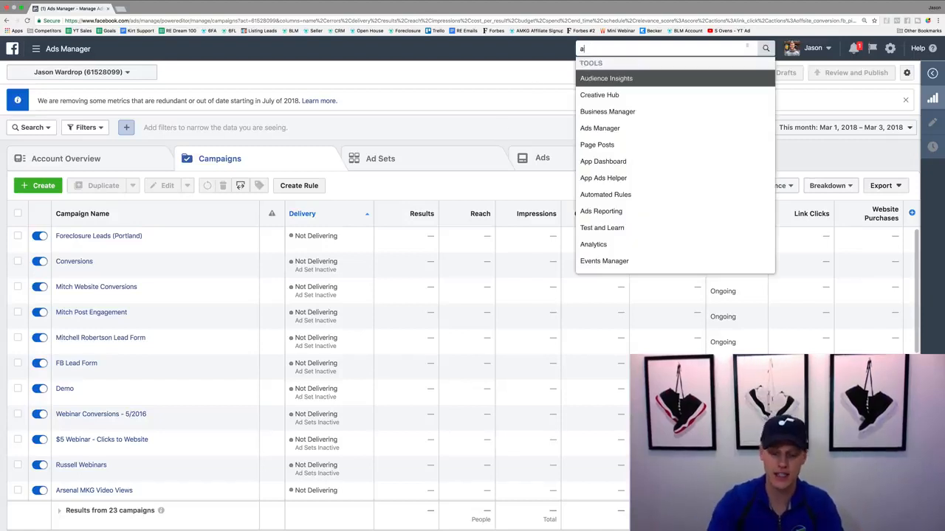
text(ud)
click(709, 96)
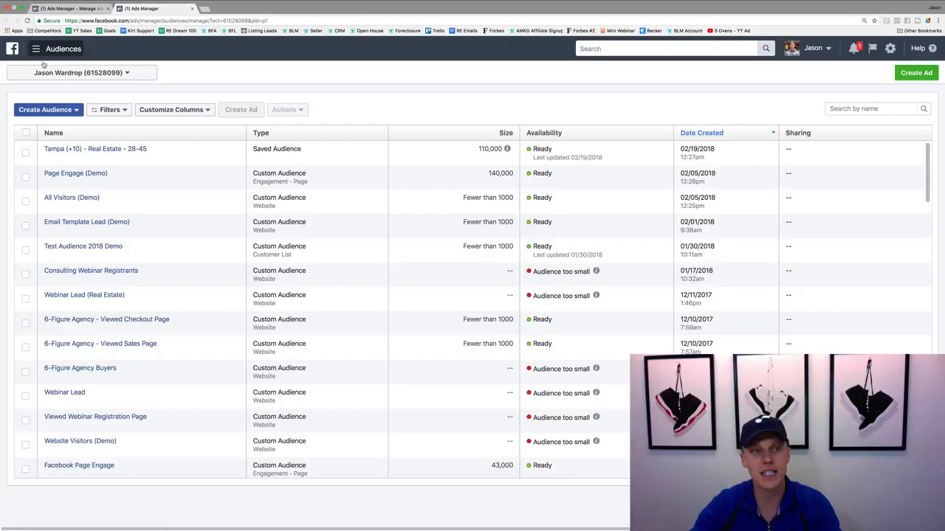
Start a custom audience based on video engagement, targeting people who have watched 25% of your video
click(63, 110)
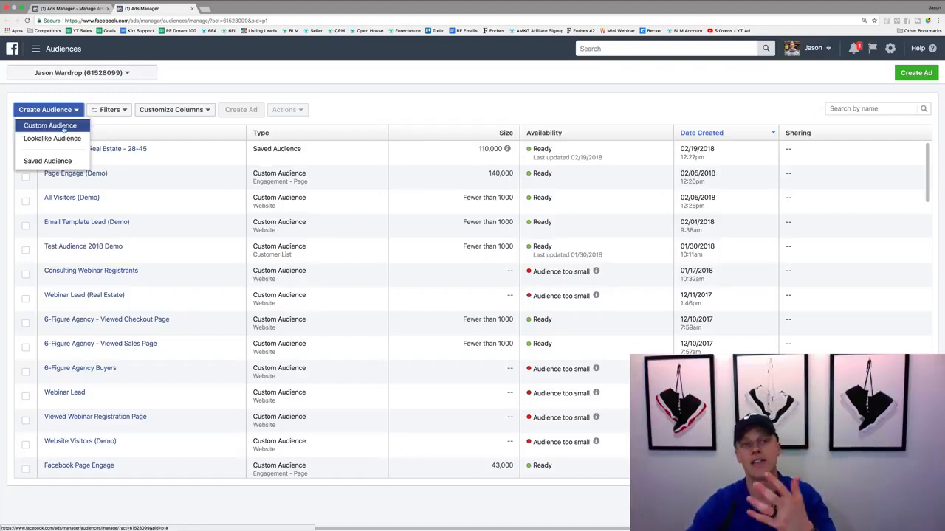
click(64, 126)
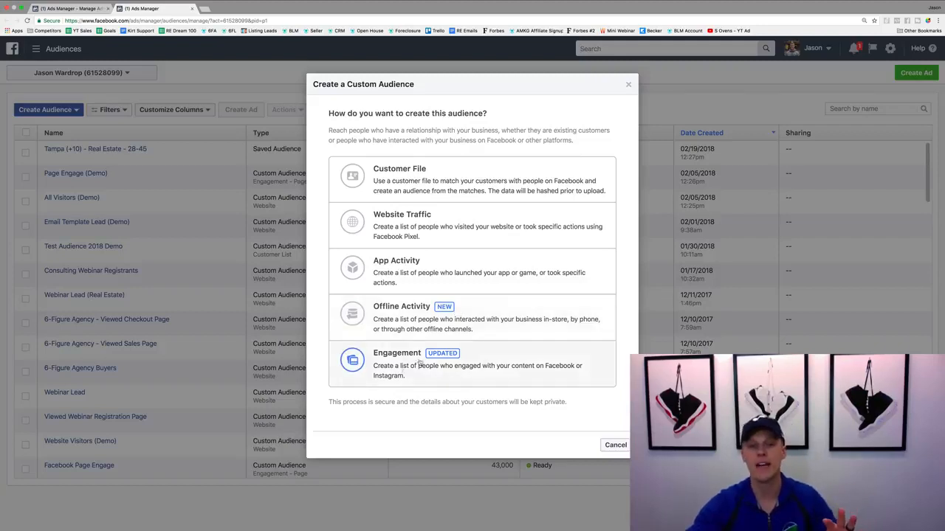
click(394, 364)
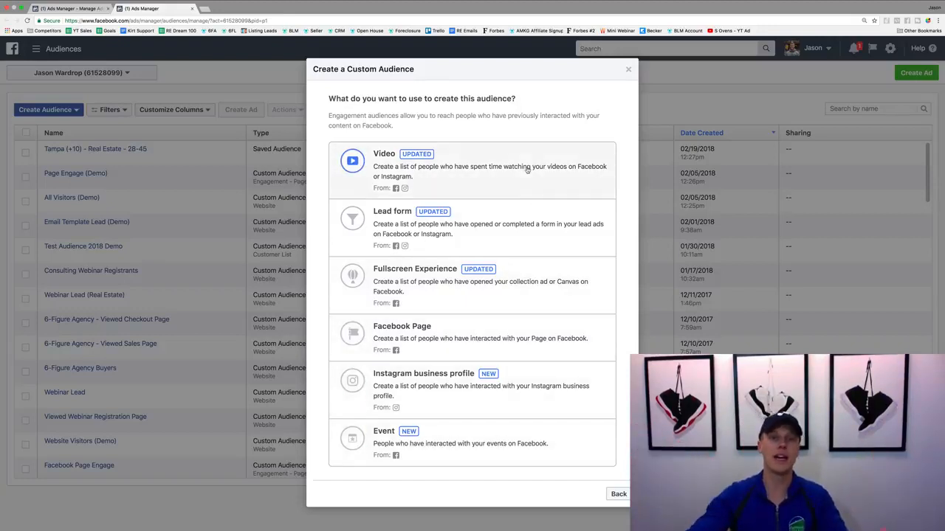
click(443, 171)
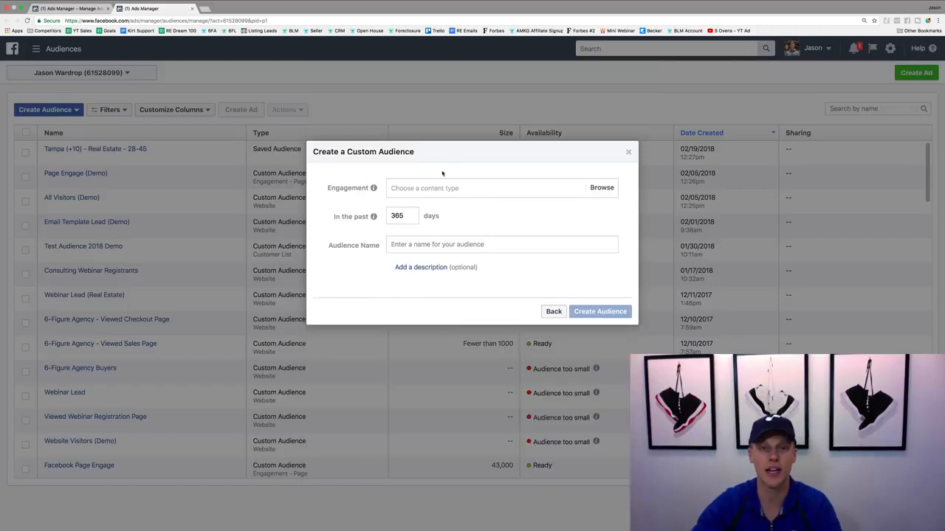
click(448, 188)
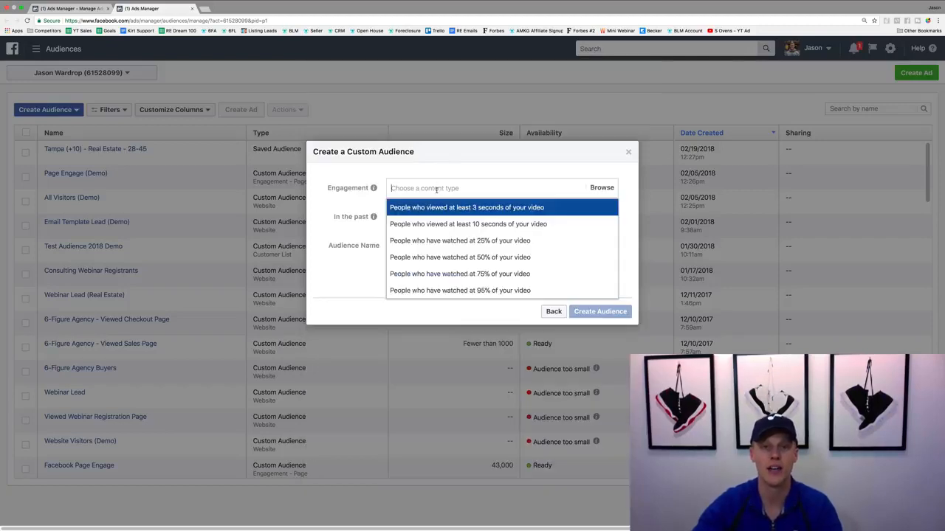
click(461, 242)
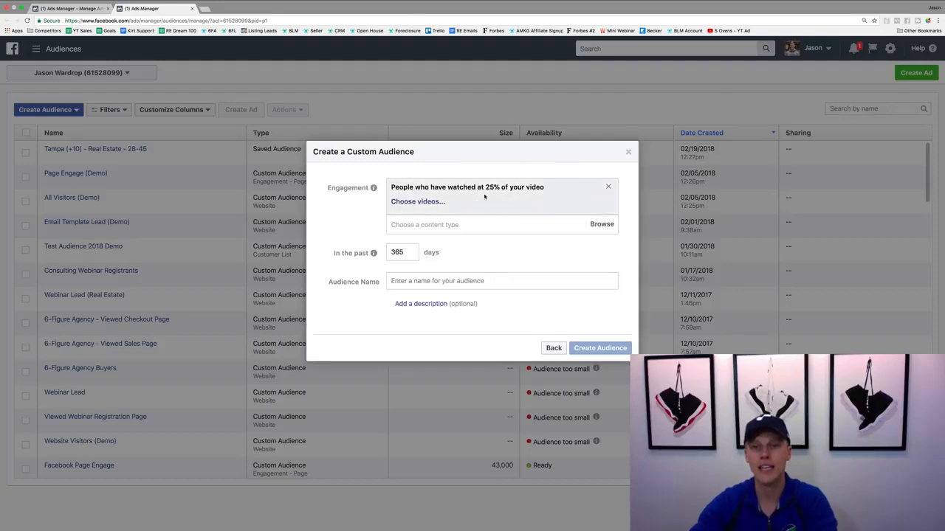
Choose the "Reserve Your Seat For This Free..." video from the Facebook page titled with only the owner's full name, and confirm the selection
click(421, 203)
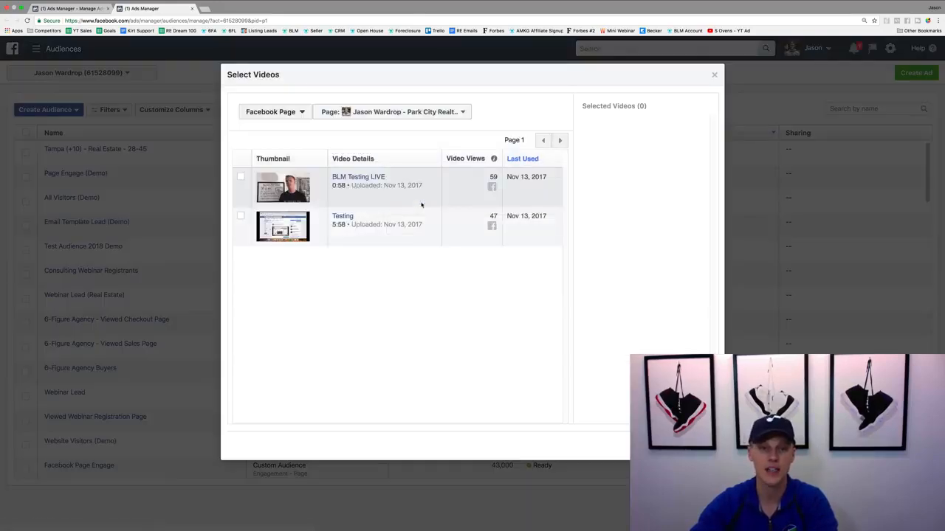
click(436, 114)
scroll(402, 250, down, 1)
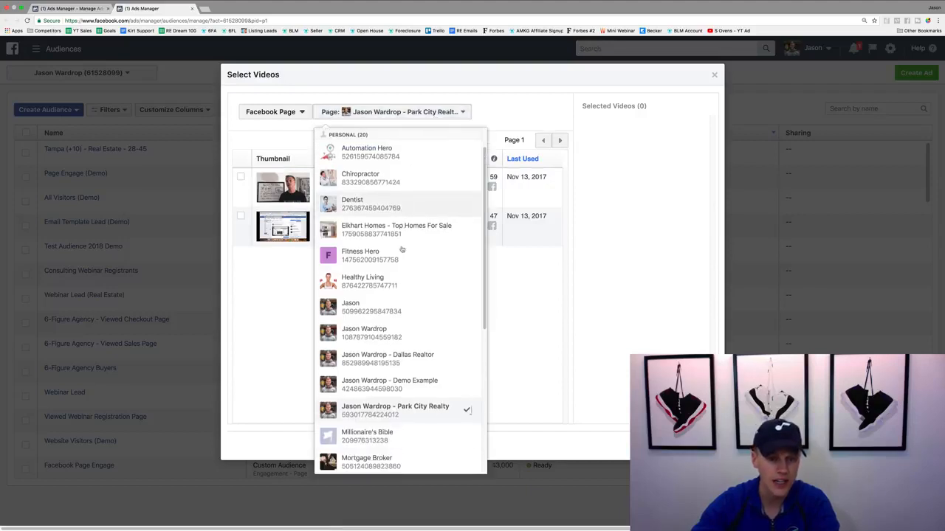
click(405, 333)
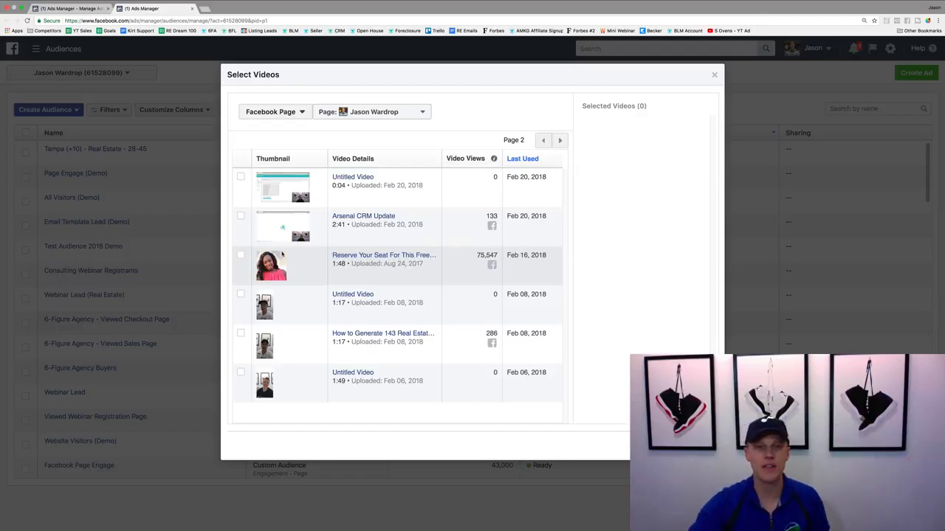
click(241, 256)
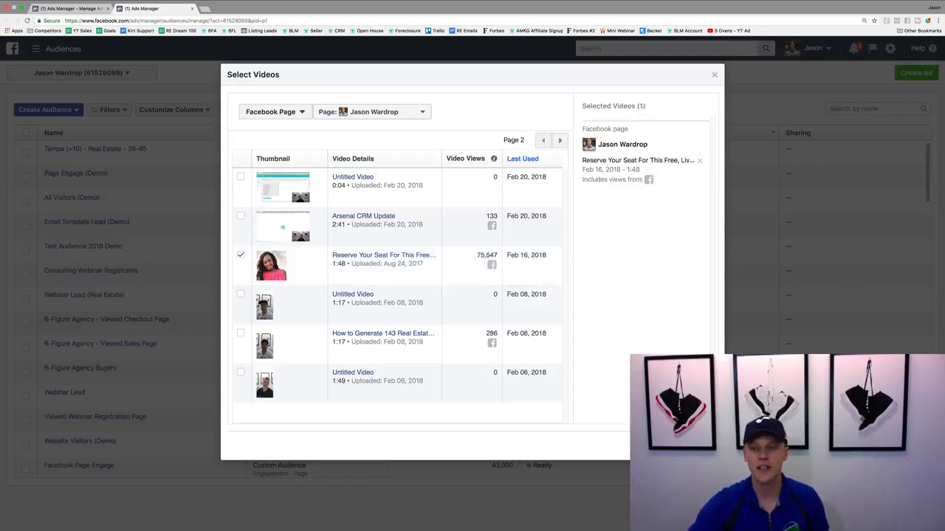
click(697, 446)
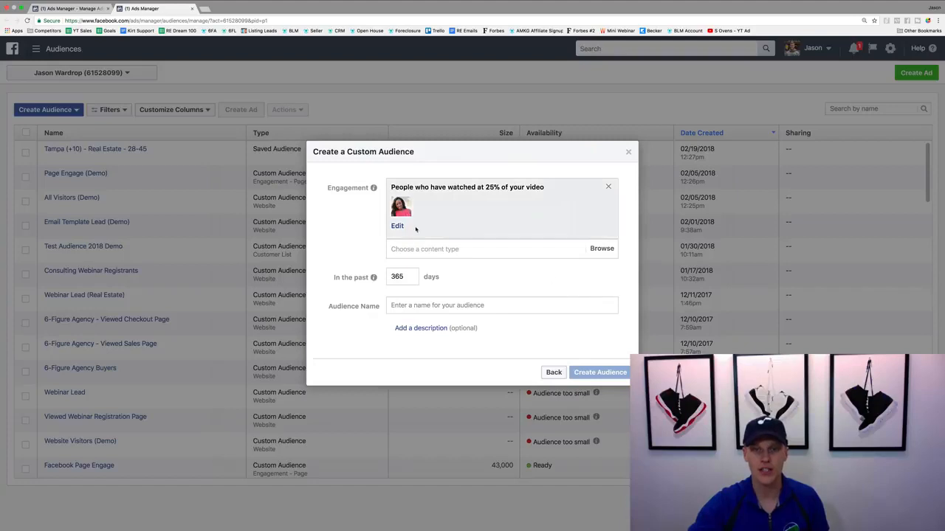
Name the custom audience with the demo person's first name followed by "Demo", and create it
drag(404, 277, 386, 276)
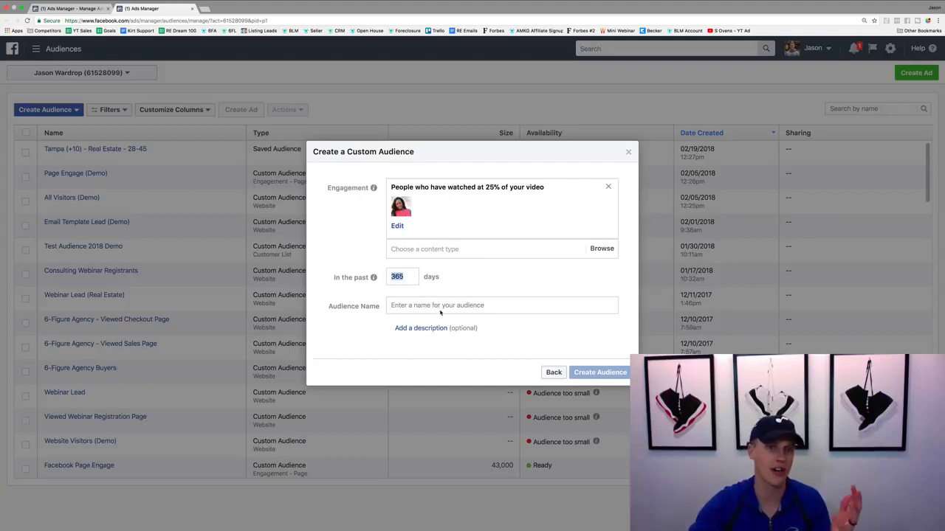
click(441, 308)
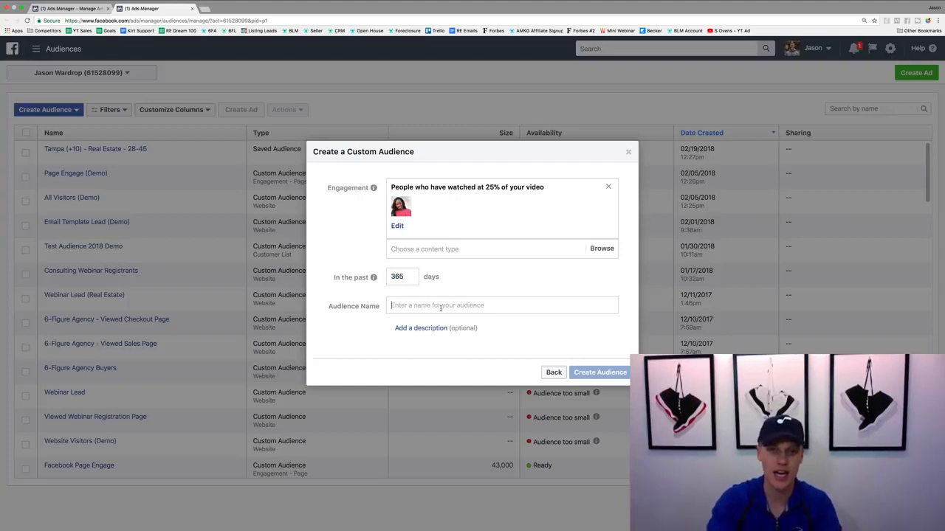
text(Ashley )
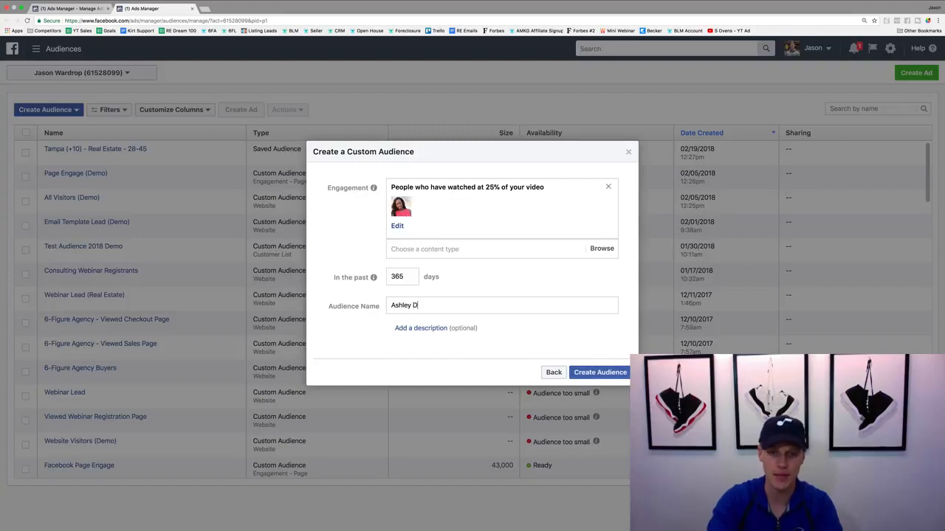
text(Demo LAA)
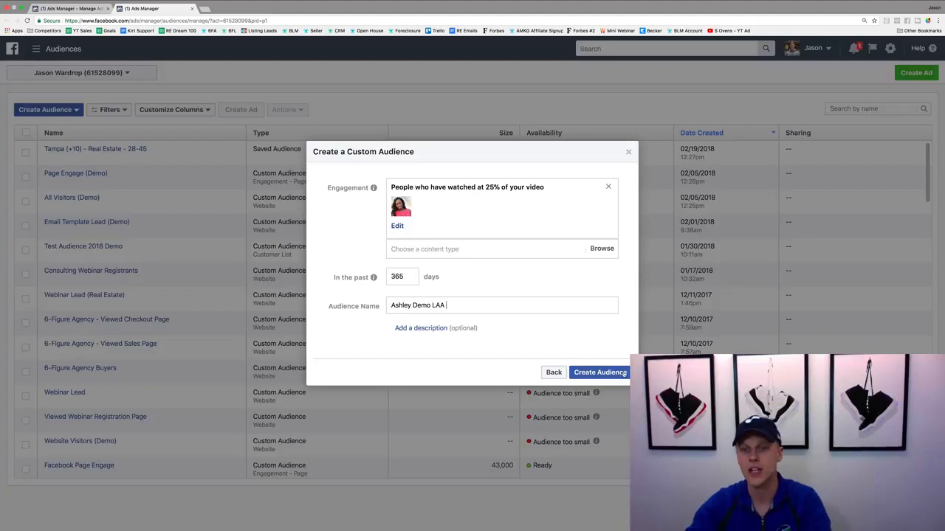
key(BackSpace)
key(BackSpace)
key(BackSpace)
key(BackSpace)
key(BackSpace)
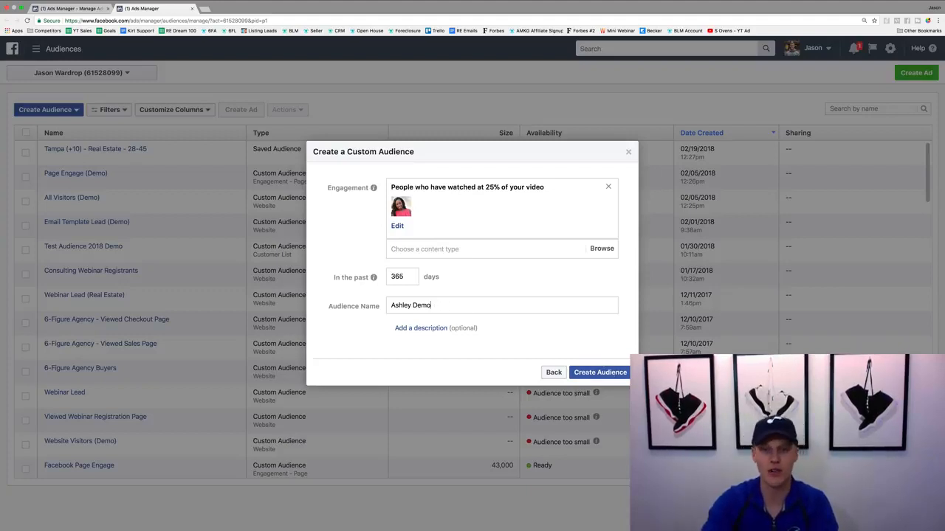
click(619, 372)
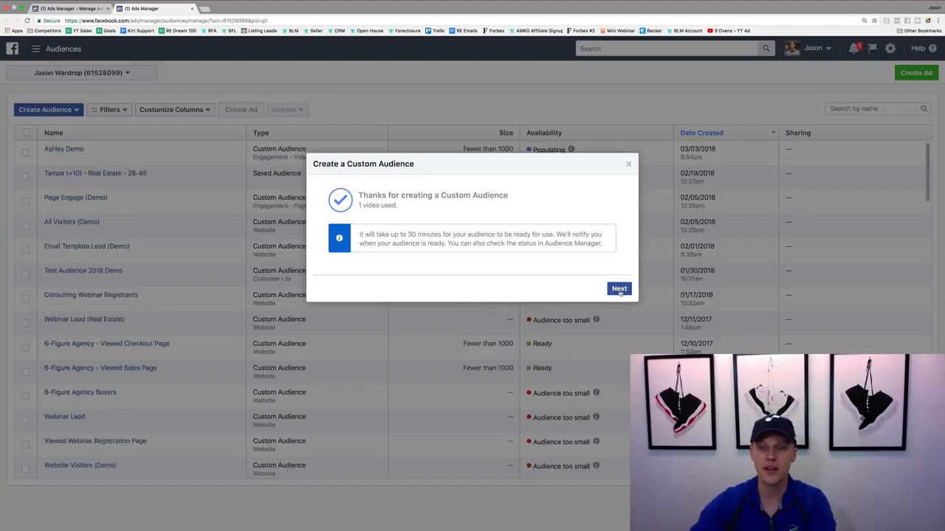
click(619, 288)
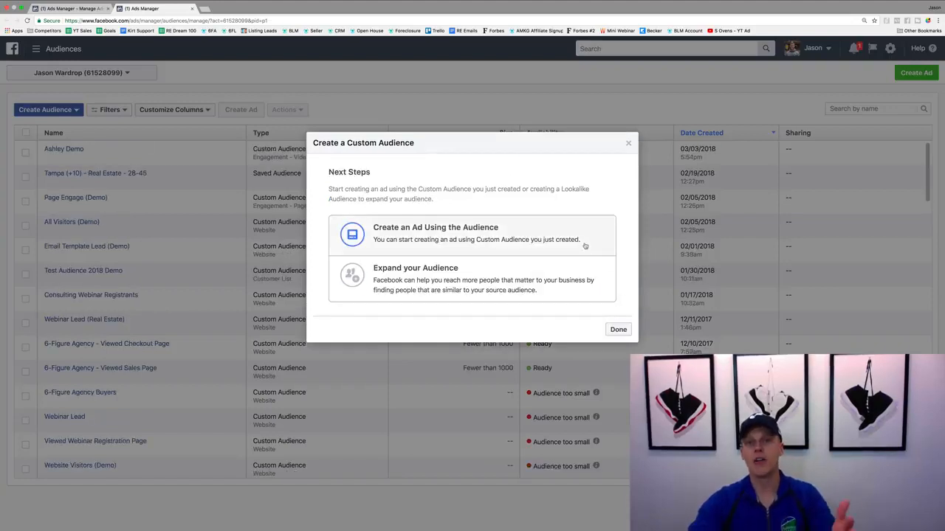
click(619, 330)
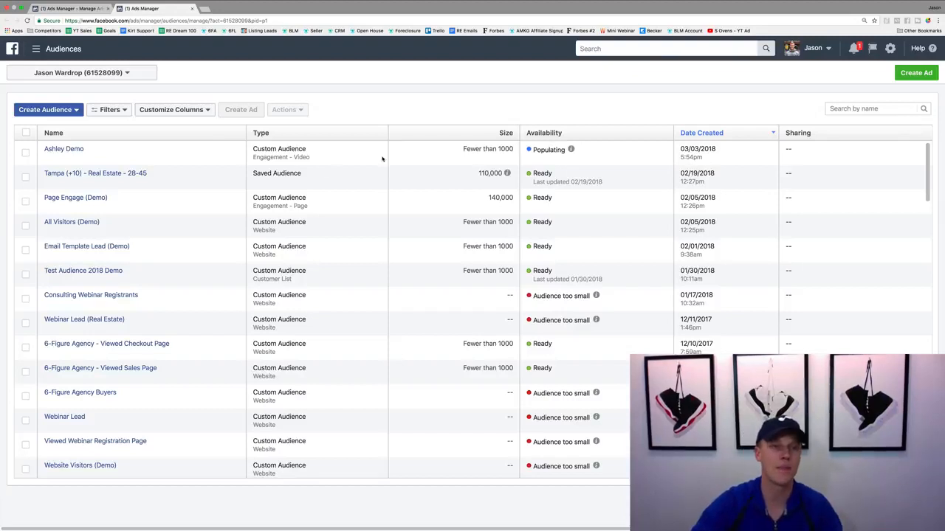
Start a lookalike audience with the newly created "Demo" engagement custom audience as its source
click(70, 110)
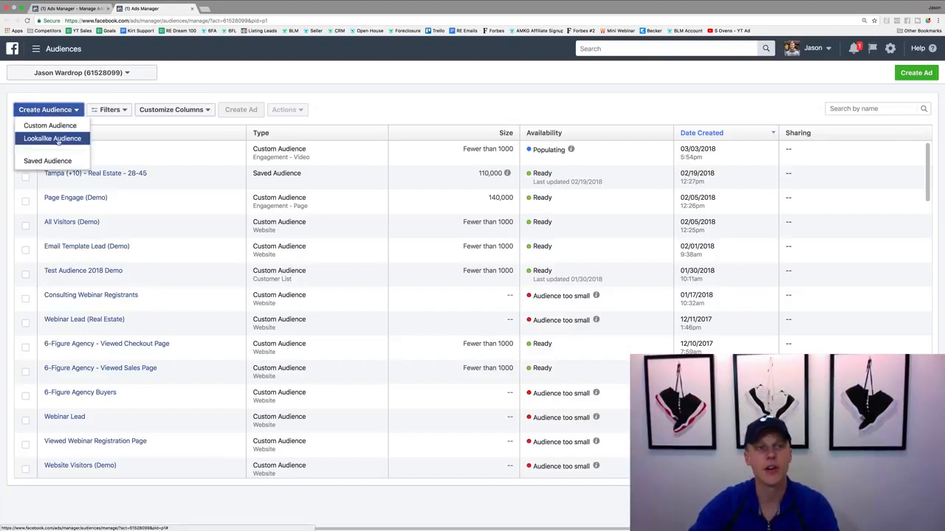
click(58, 139)
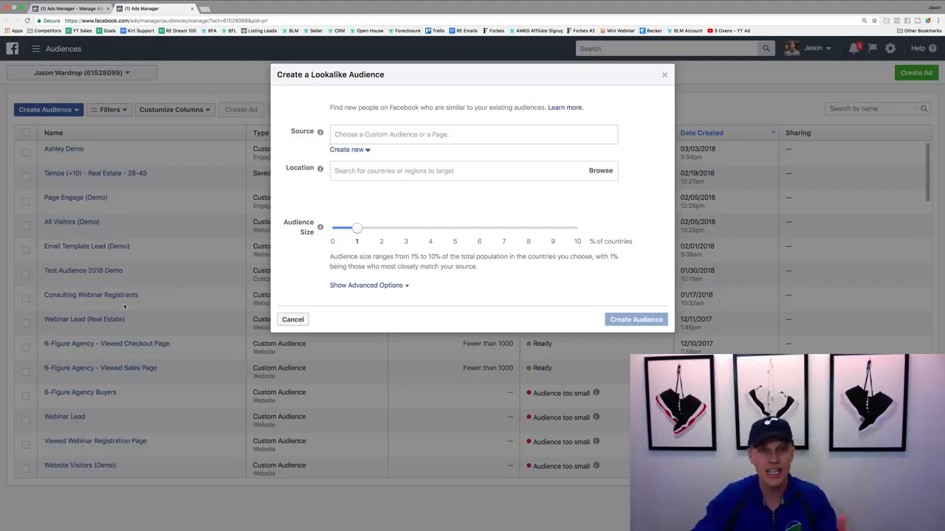
click(345, 140)
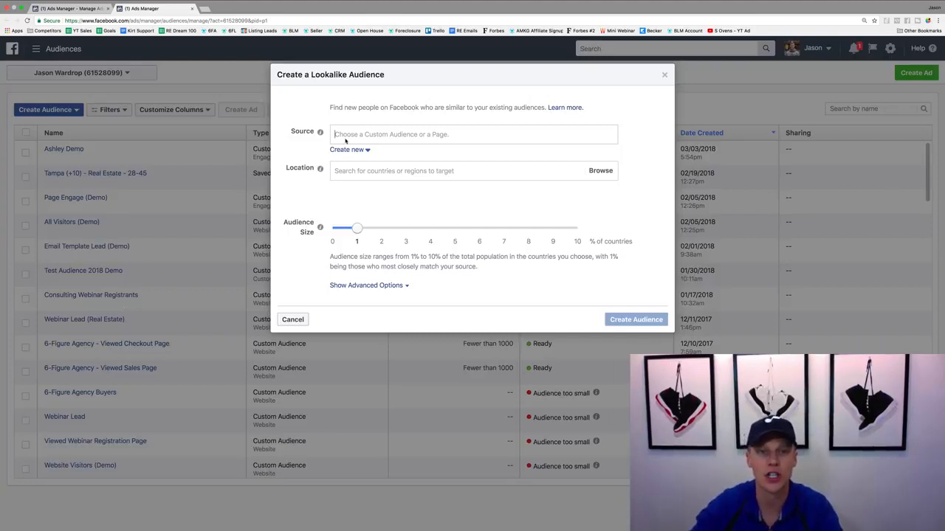
click(353, 135)
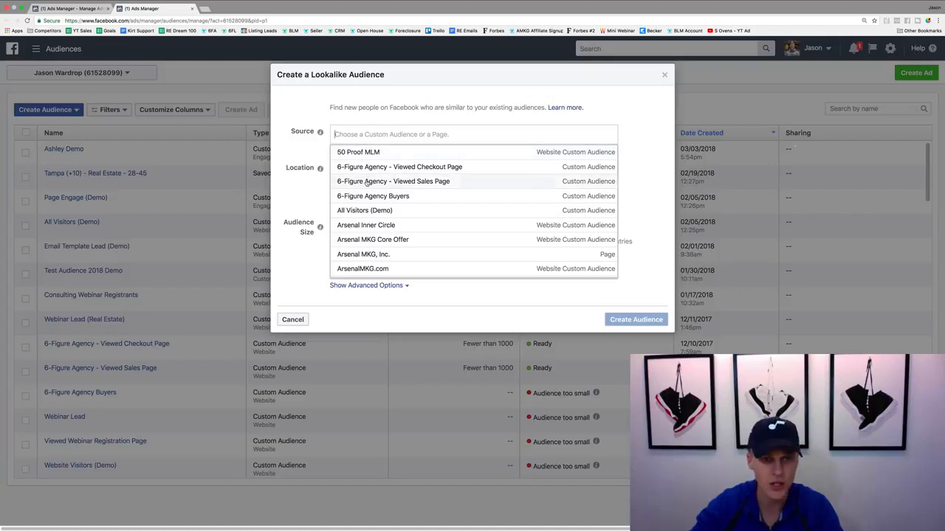
scroll(367, 183, down, 1)
scroll(367, 185, down, 1)
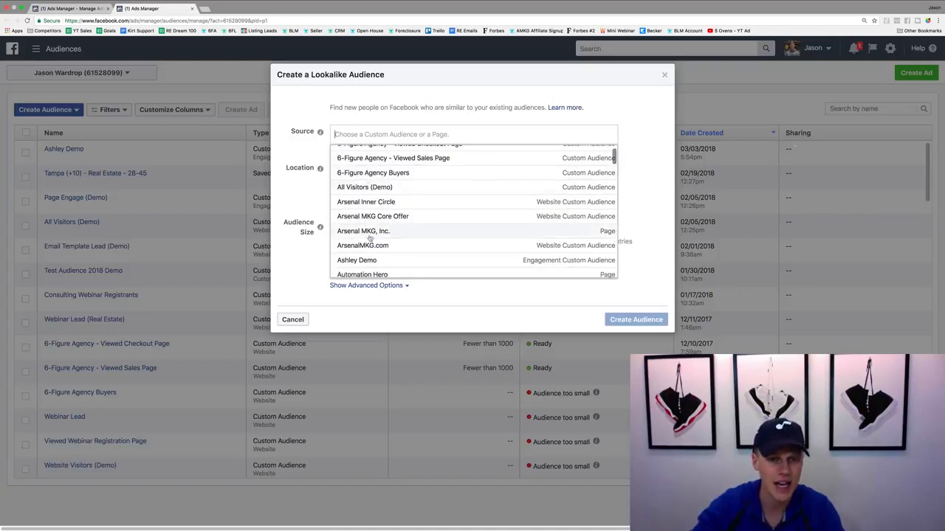
click(373, 259)
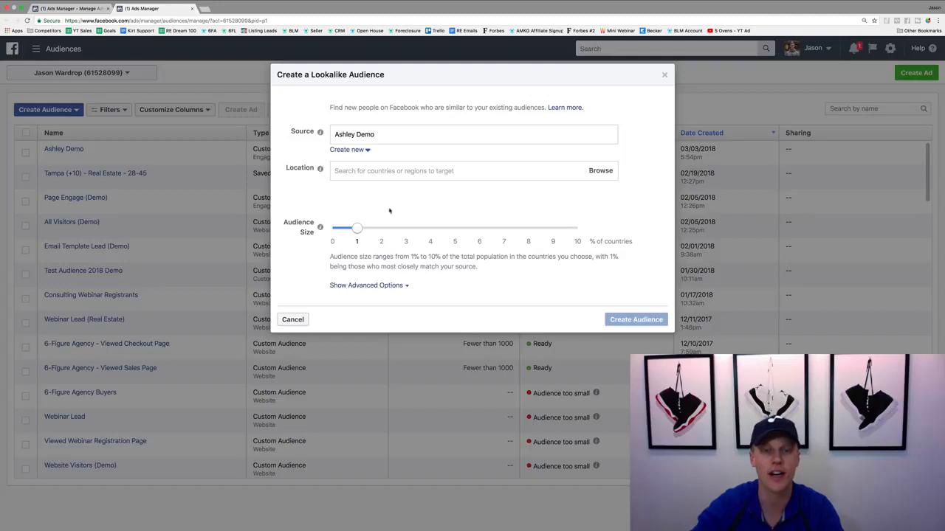
Set the lookalike audience's location to United States
click(359, 171)
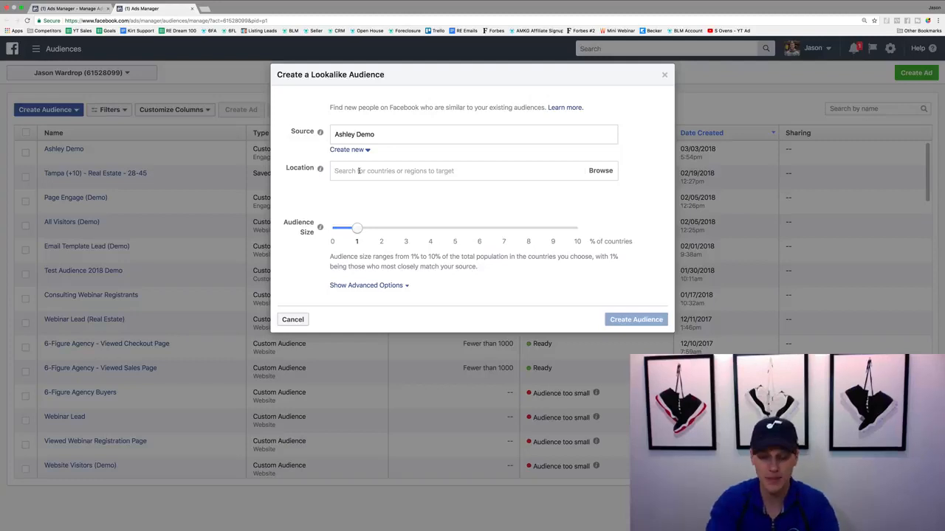
text(United)
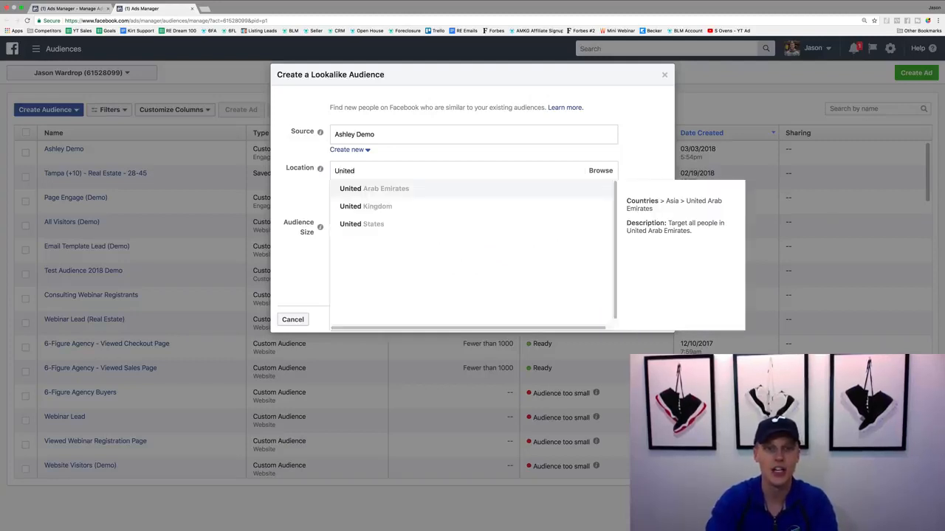
key(Down)
key(Down)
key(Return)
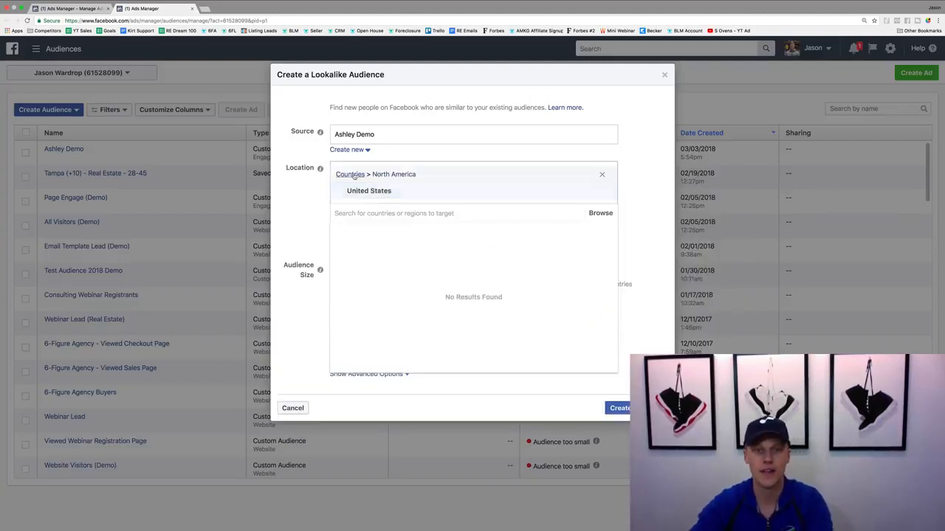
click(304, 208)
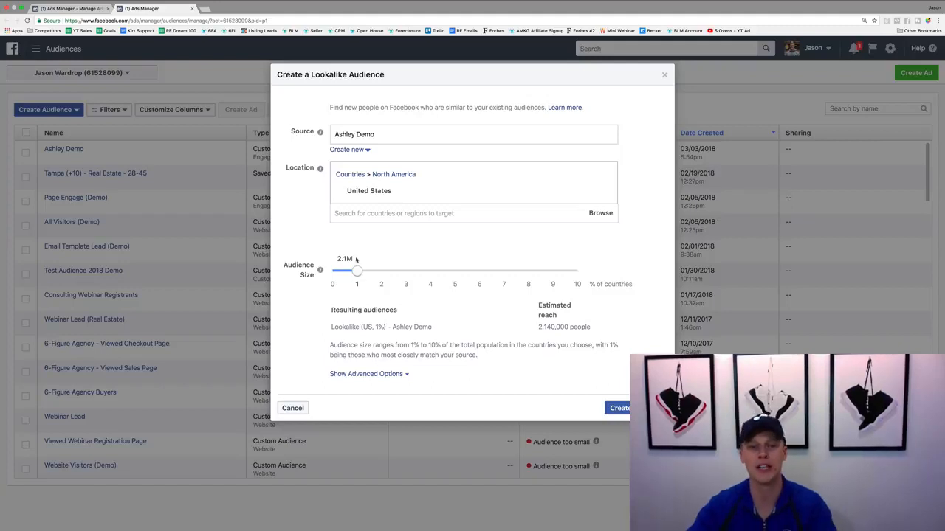
Expand the lookalike's advanced options to split it into 3 audiences, and check the other selectable numbers of audiences
click(391, 375)
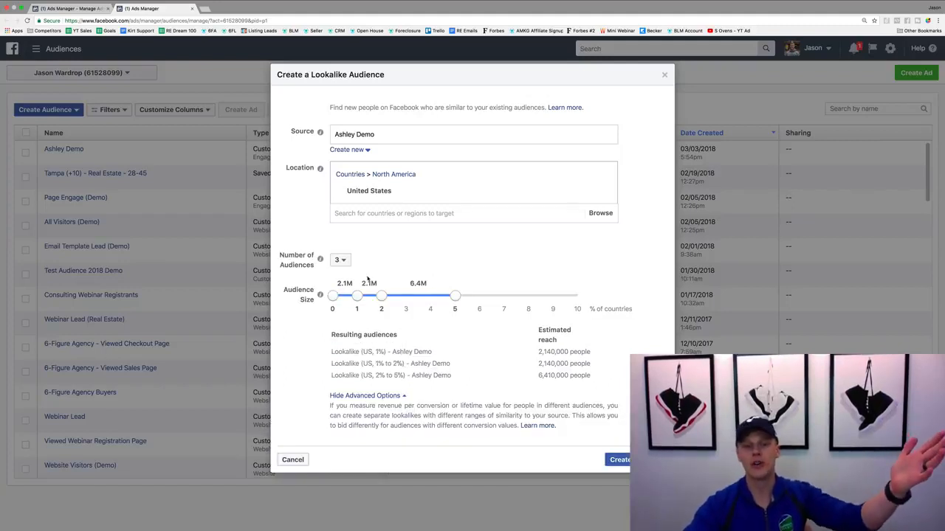
click(340, 260)
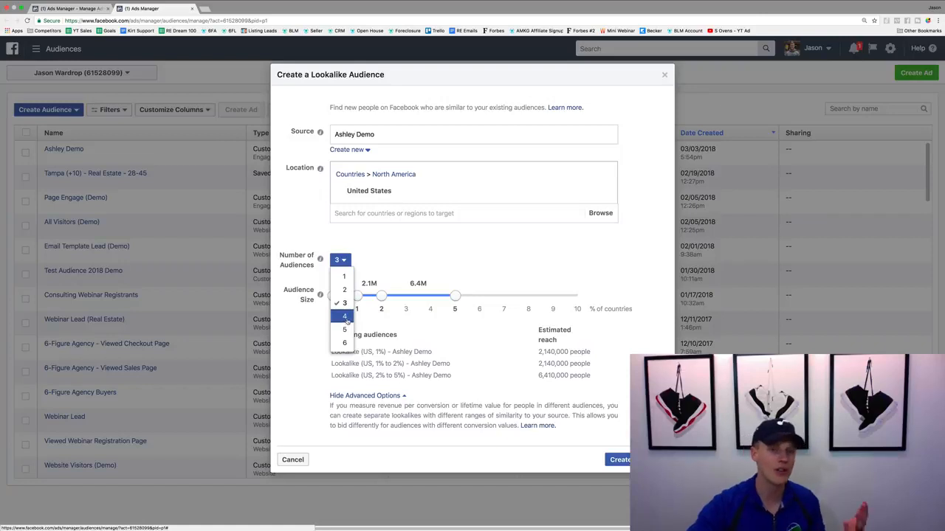
click(400, 327)
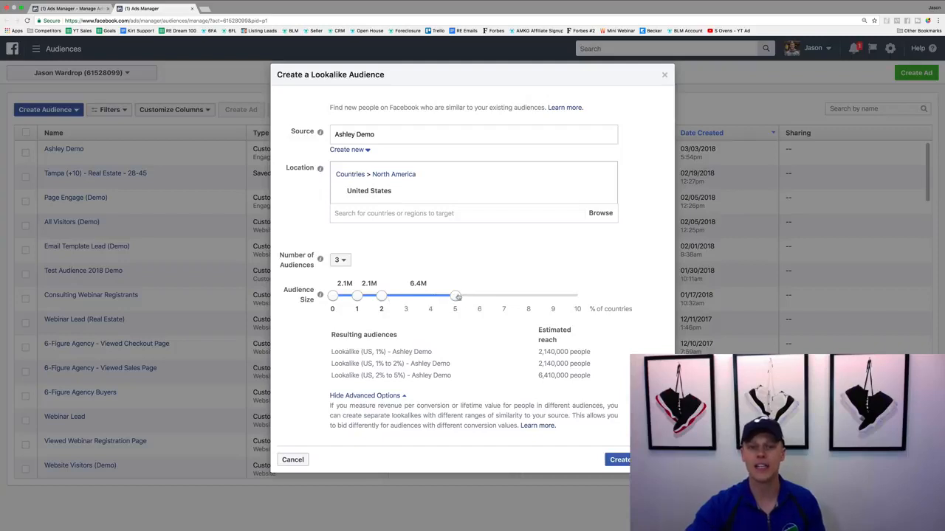
Reduce the number of lookalike audiences to 1, covering 1% of the United States, and create the audience
mouse_move(455, 295)
mouse_down()
mouse_move(579, 295)
mouse_move(459, 295)
mouse_up()
click(341, 261)
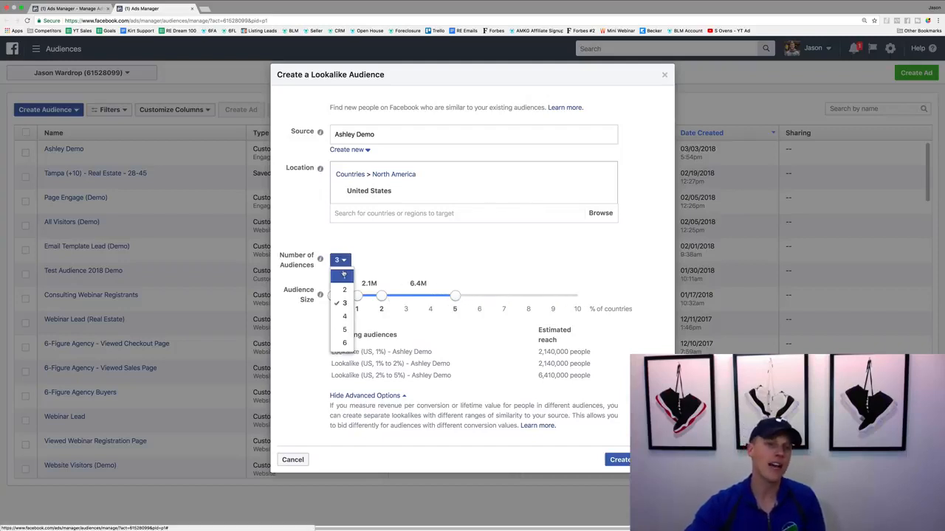
click(344, 274)
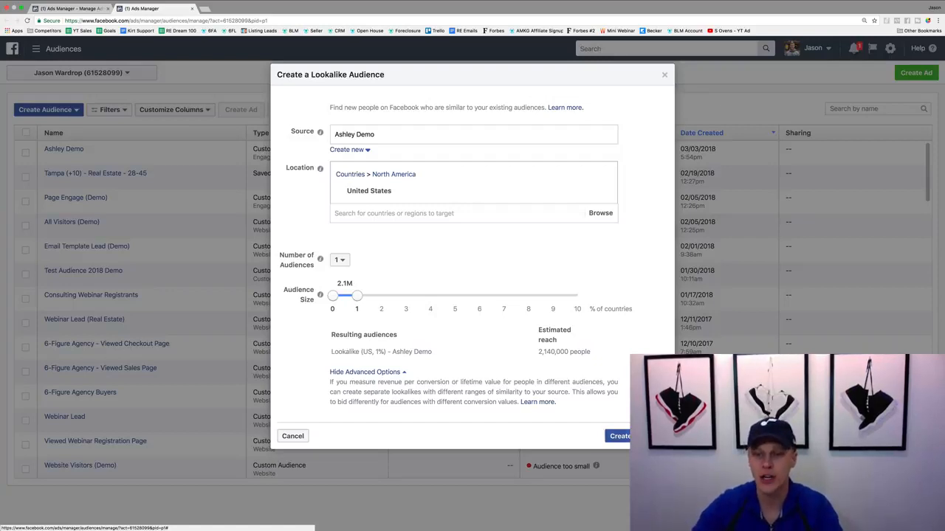
click(623, 436)
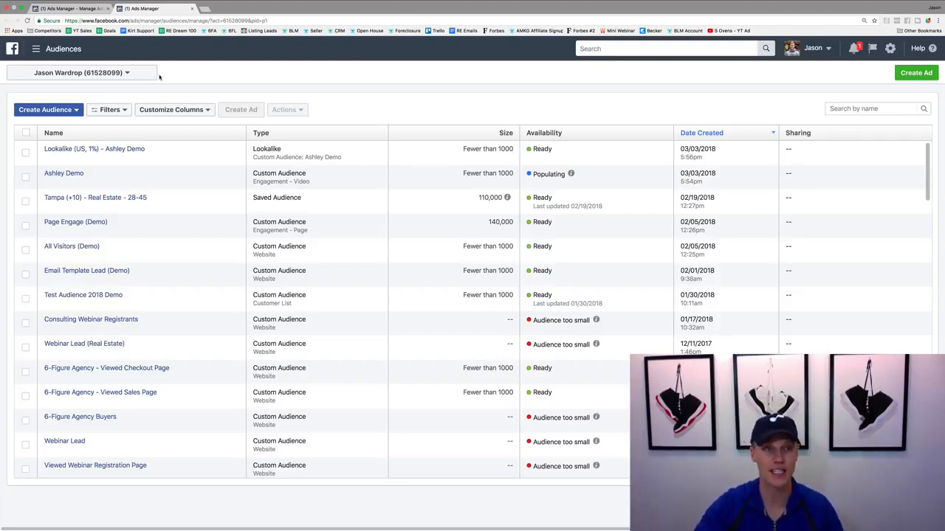
Go to the campaigns overview and start a new campaign from scratch with the Traffic objective, discarding the unfinished draft
click(35, 49)
click(49, 109)
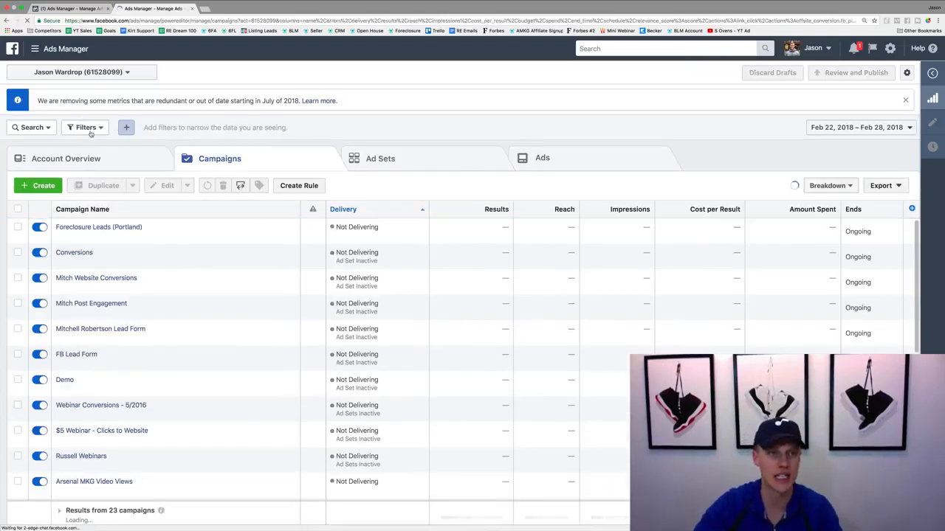
click(37, 185)
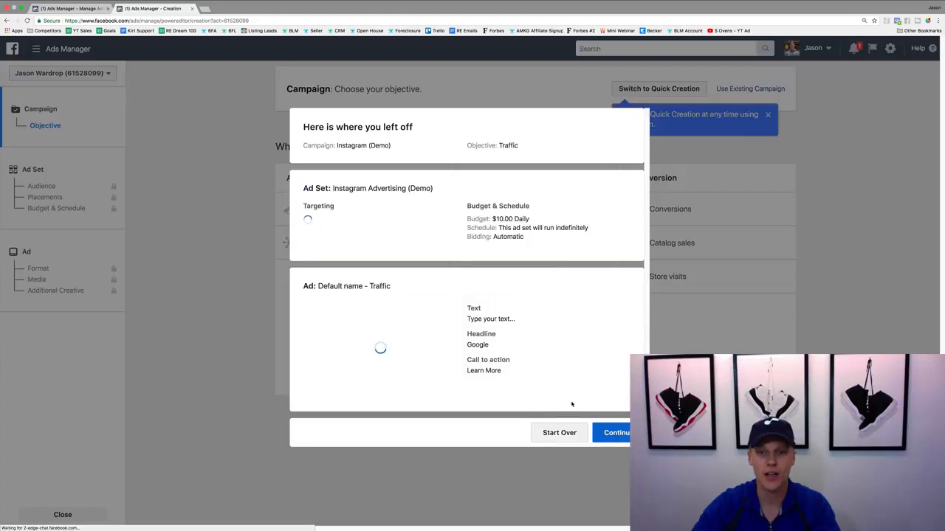
click(560, 434)
click(517, 212)
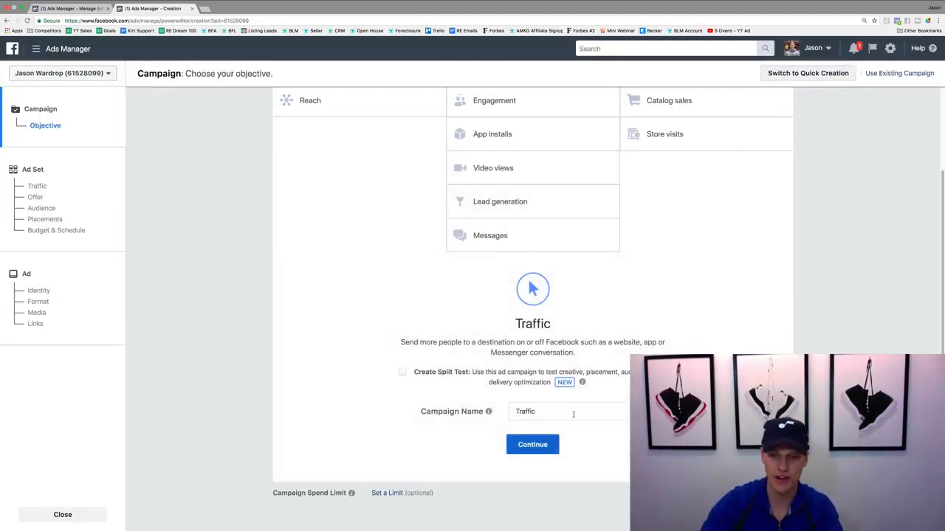
Name the campaign "Traffic (Demo)" and continue to the ad set setup
click(574, 415)
text((Demo)
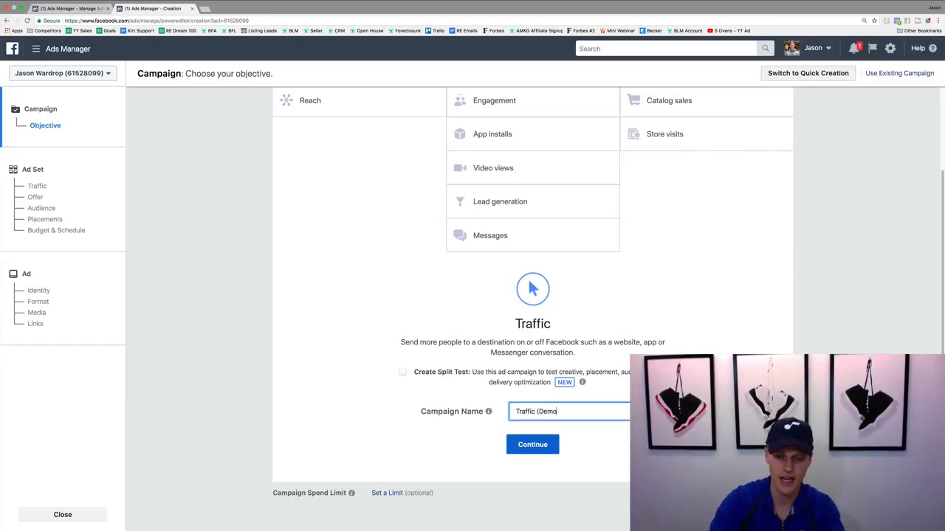
text())
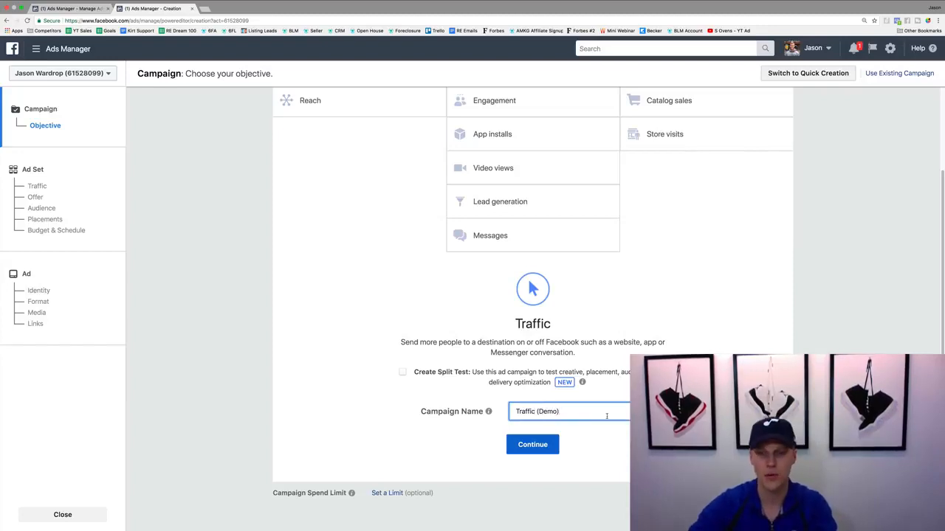
click(551, 444)
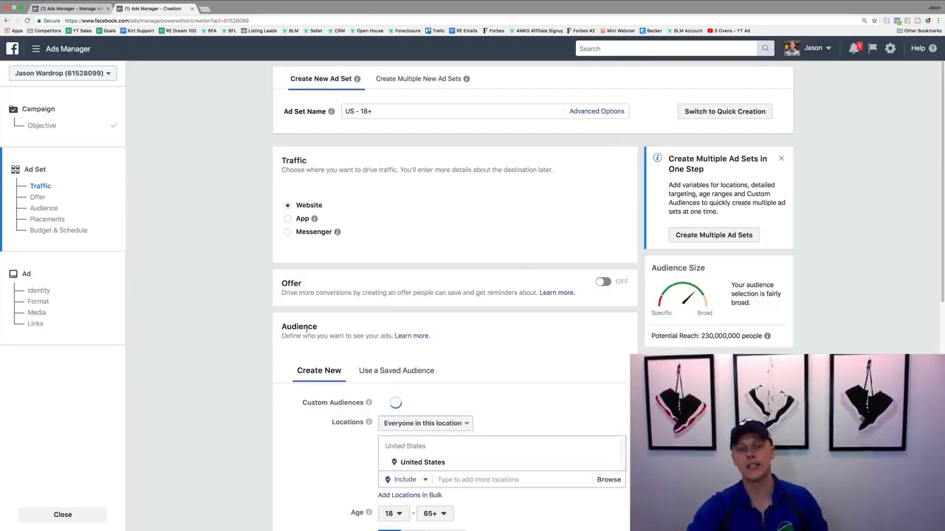
Search the ad set's detailed targeting options for "real estate agents", and close the suggestions without choosing any
scroll(259, 363, down, 1)
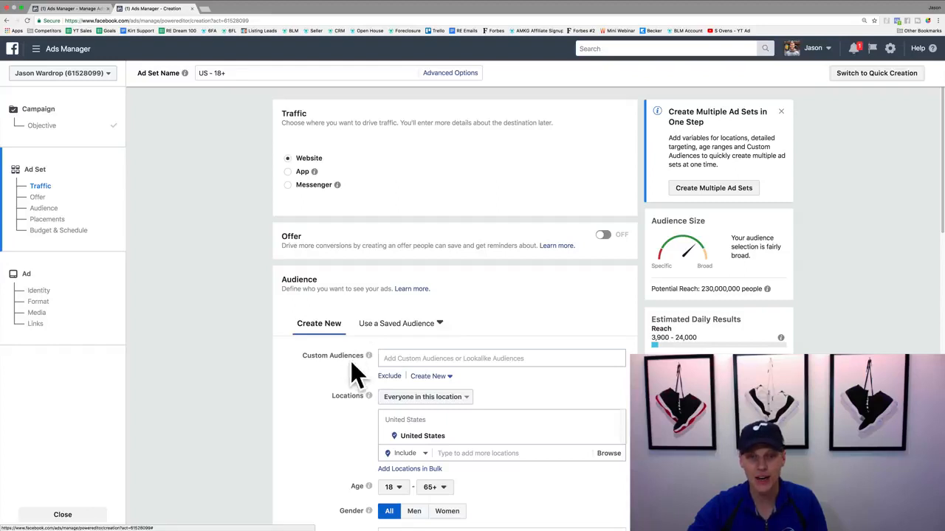
scroll(333, 372, down, 3)
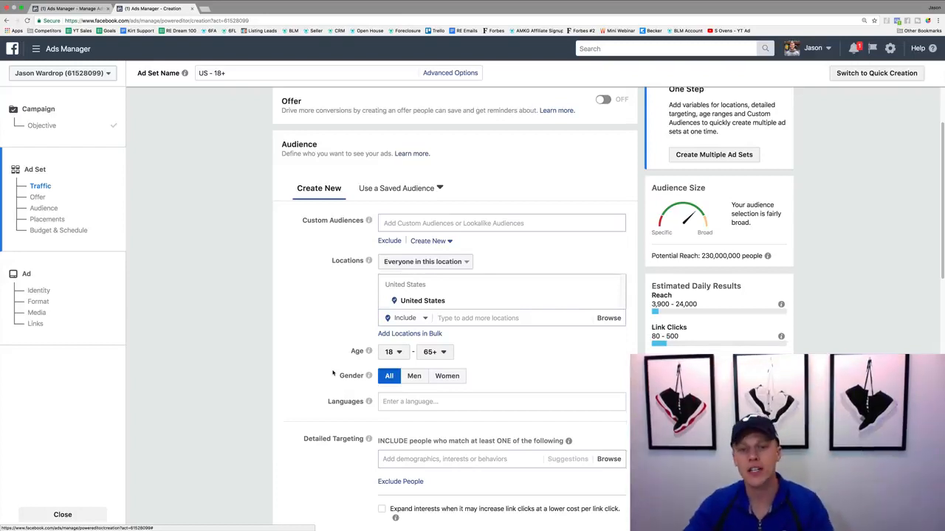
scroll(338, 362, down, 2)
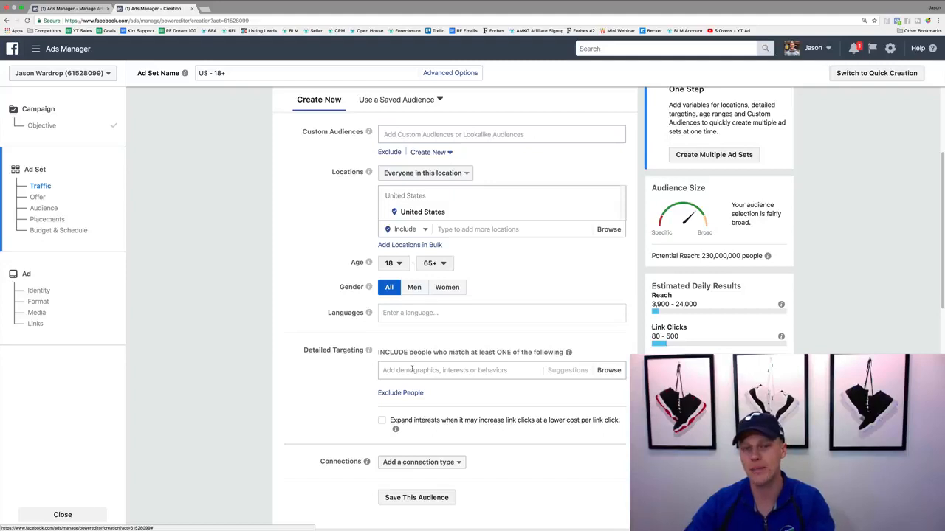
click(381, 368)
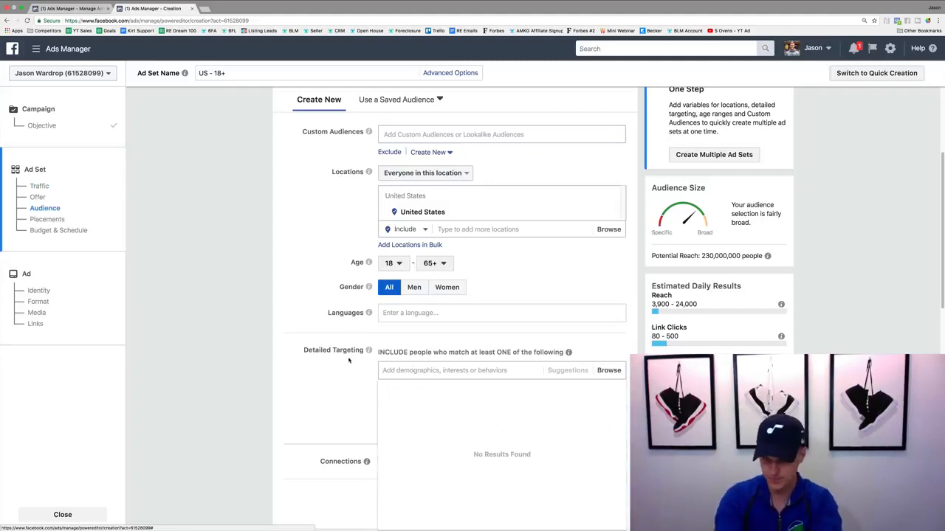
text(real estate agents)
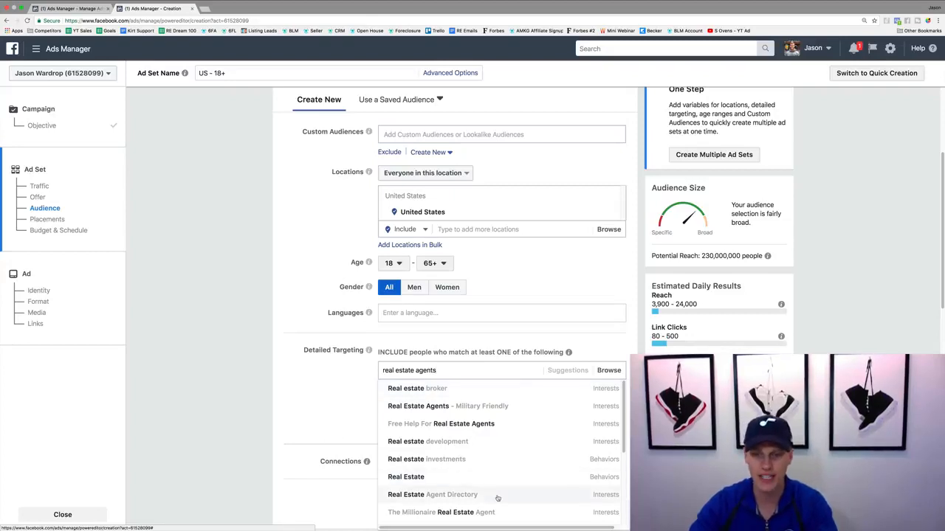
click(298, 392)
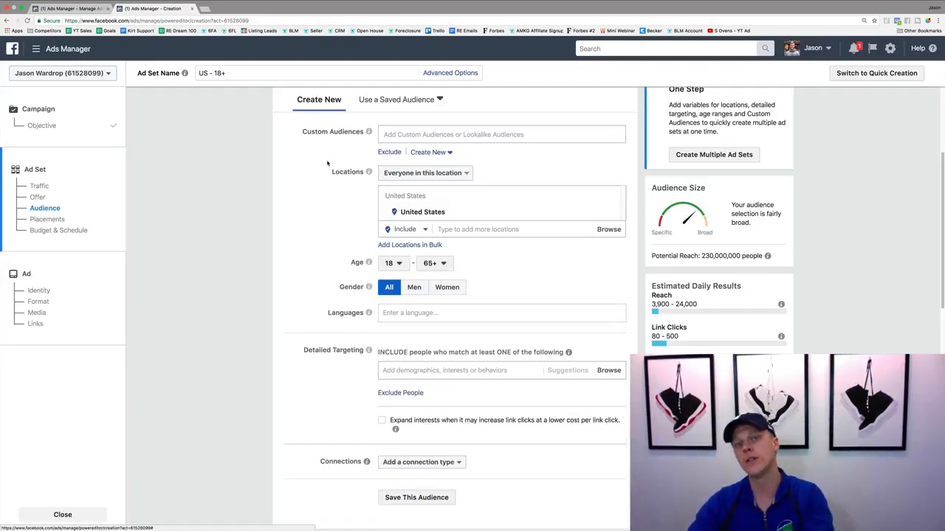
Include the newly created Lookalike (US, 1%) audience in the ad set's custom audiences
click(401, 135)
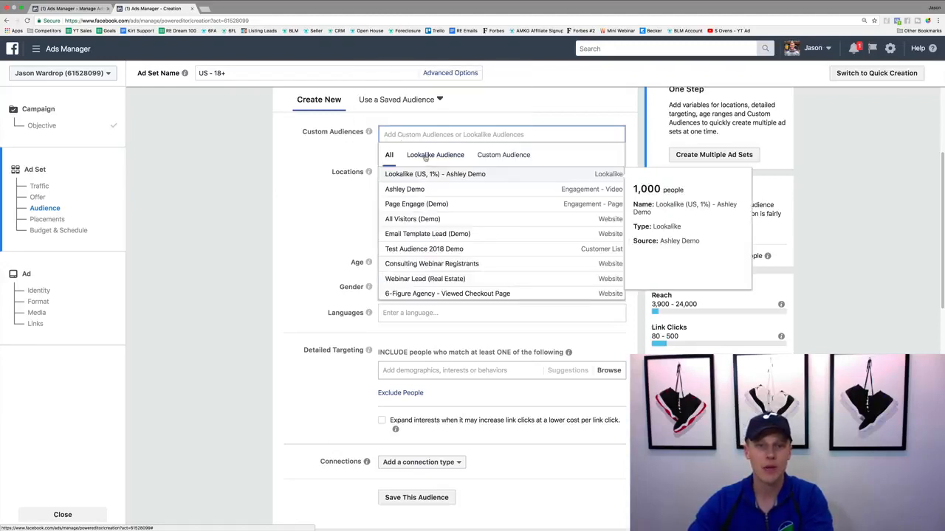
click(426, 155)
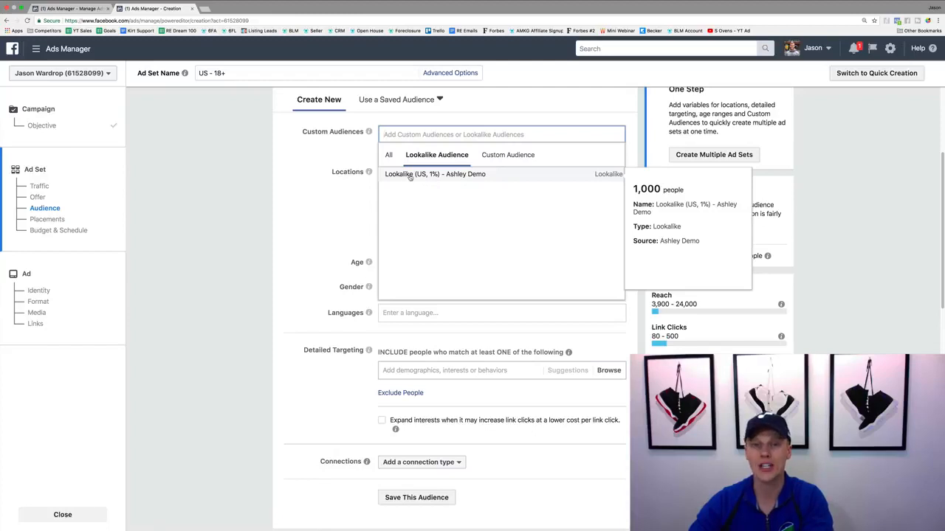
click(410, 176)
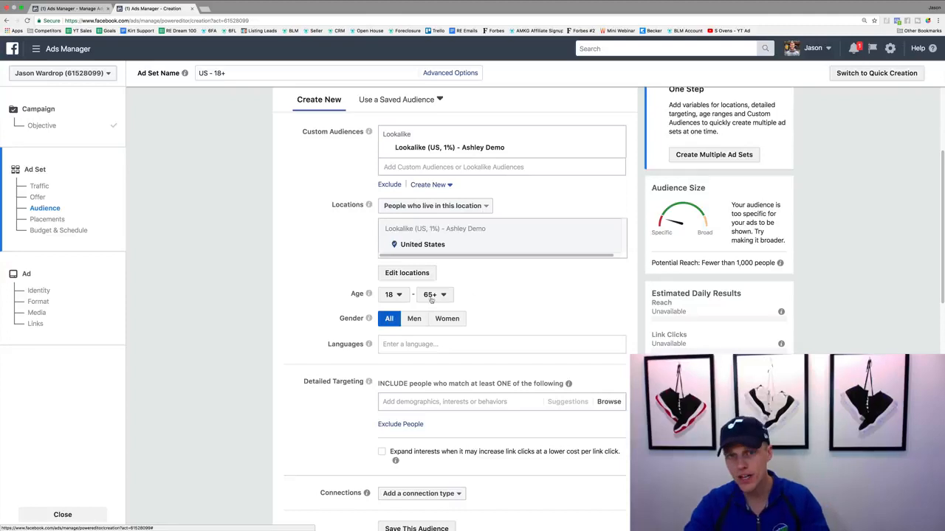
Exclude the source "Demo" video-engagement custom audience from the ad set's targeting
click(388, 184)
click(404, 214)
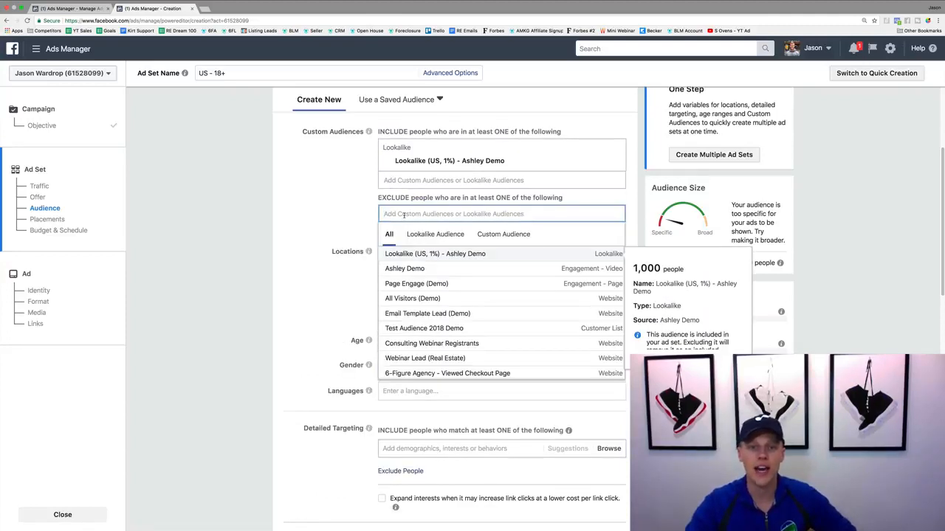
click(433, 271)
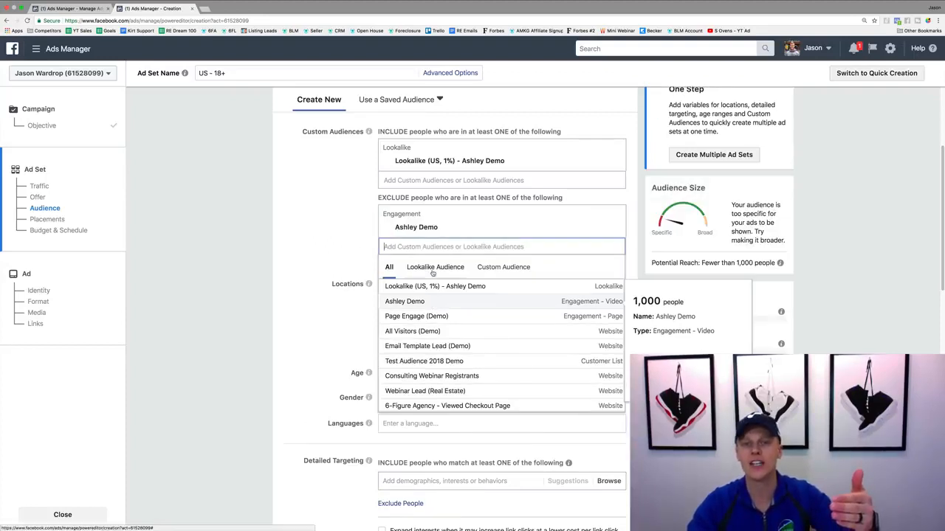
click(316, 231)
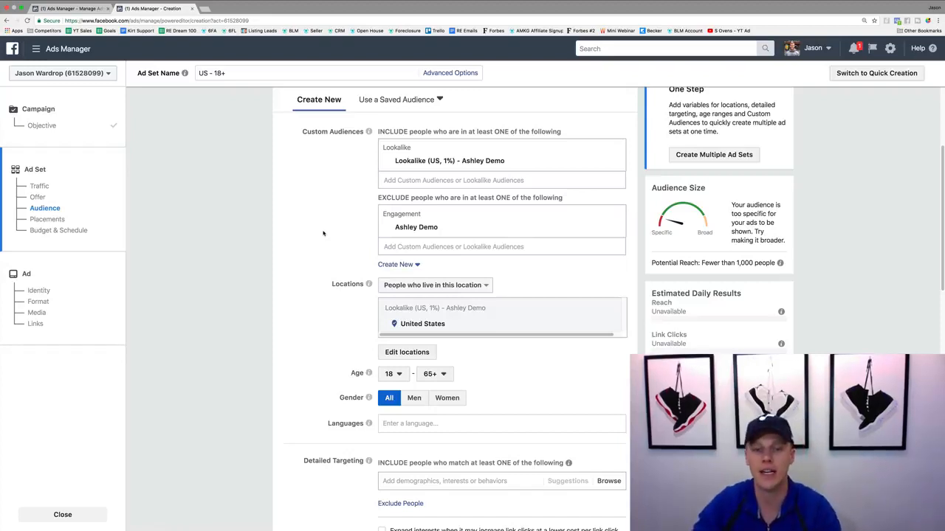
Review the ad set's remaining audience, placement, budget, schedule and delivery settings
scroll(321, 234, down, 1)
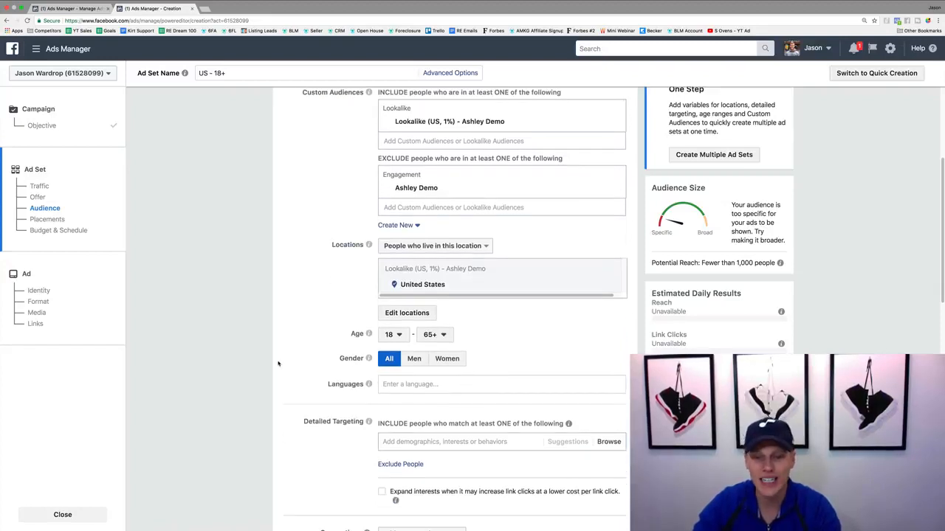
scroll(305, 361, down, 2)
scroll(304, 359, up, 4)
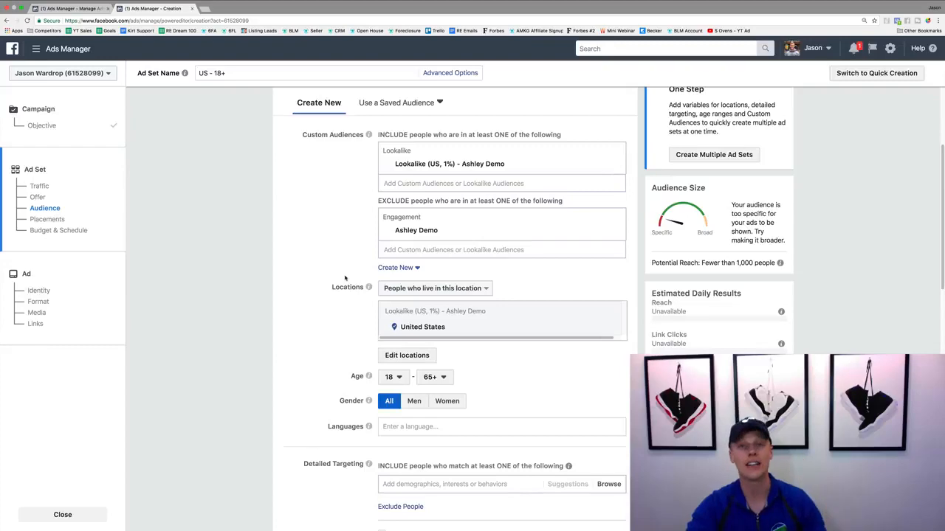
scroll(344, 278, down, 10)
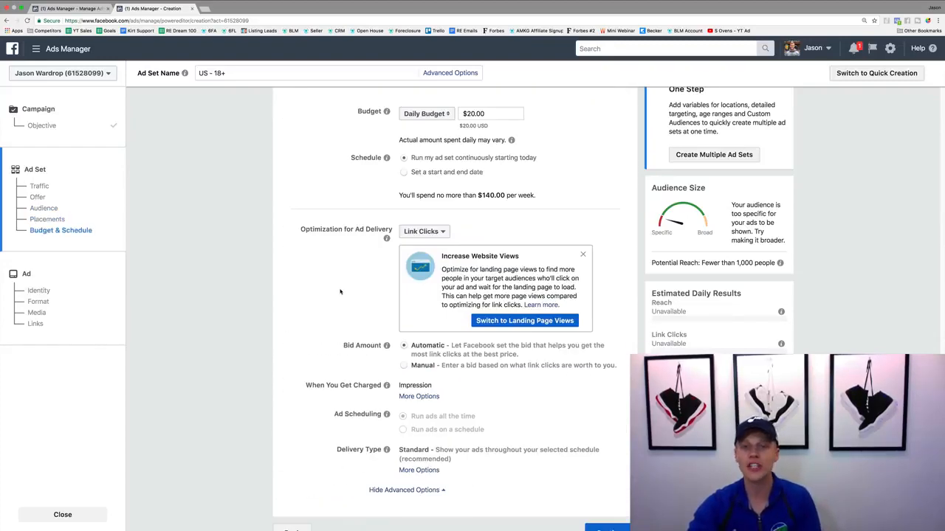
scroll(341, 291, down, 1)
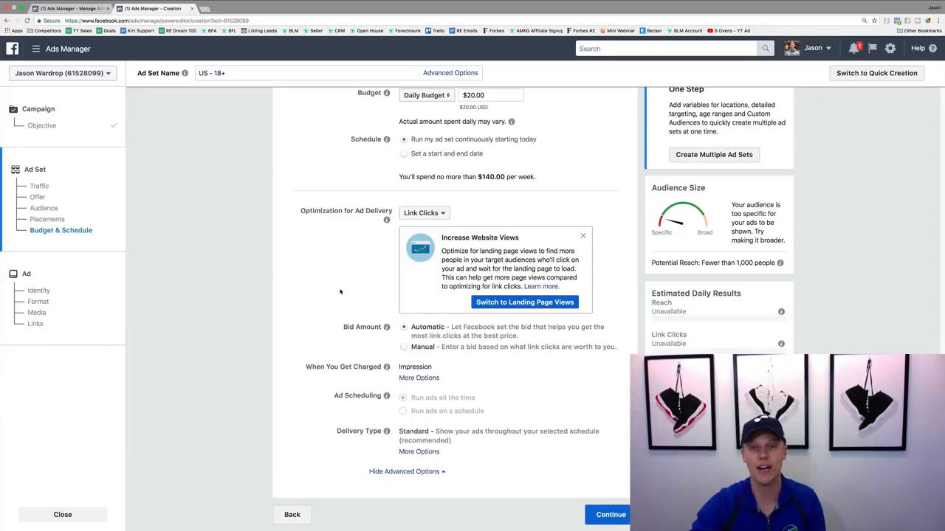
scroll(340, 292, up, 5)
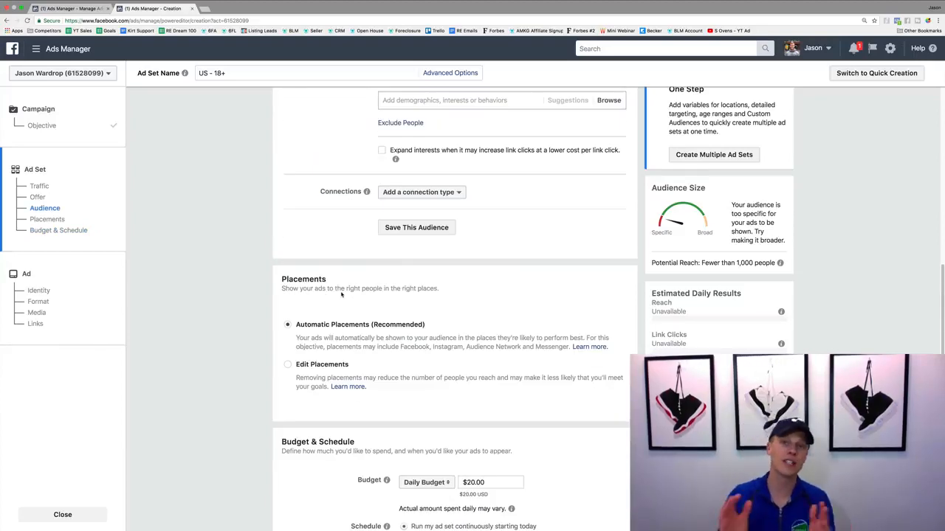